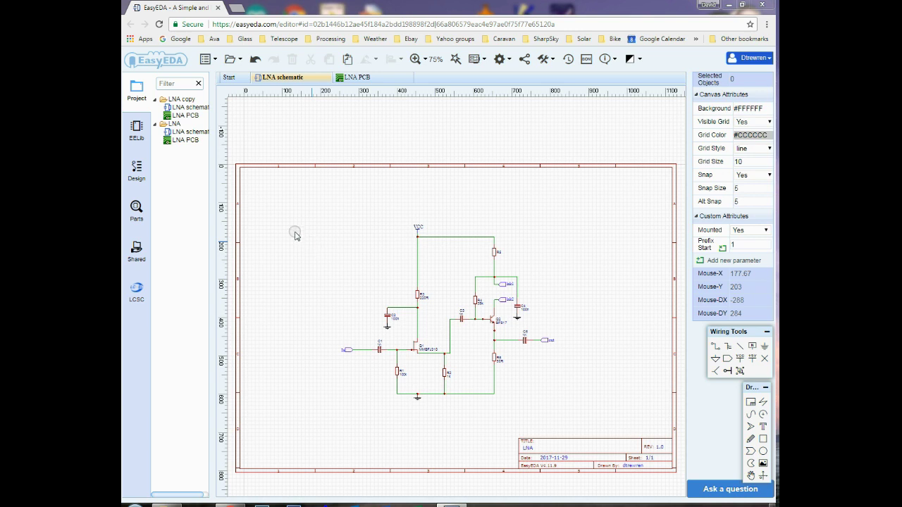
- Show the schematic component library and shift the Wiring Tools palette slightly
click(137, 130)
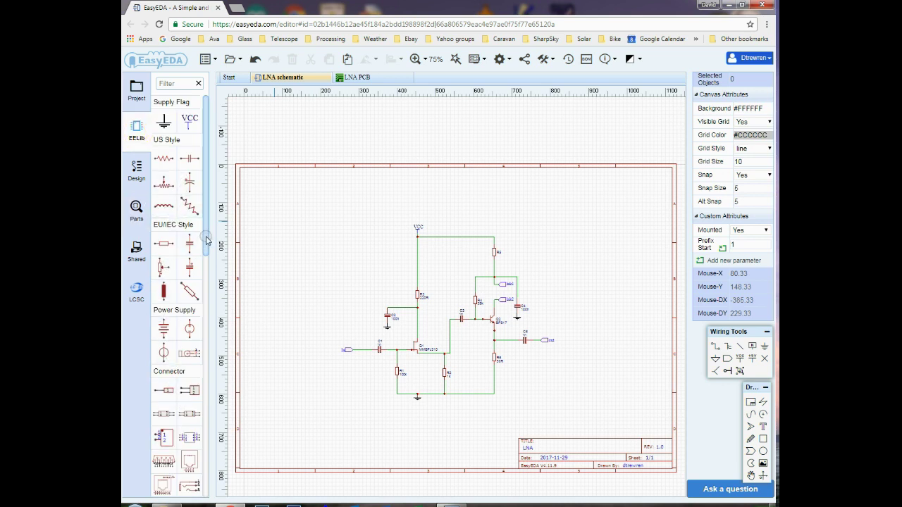
mouse_move(205, 237)
mouse_down()
mouse_move(219, 454)
mouse_move(216, 235)
mouse_up()
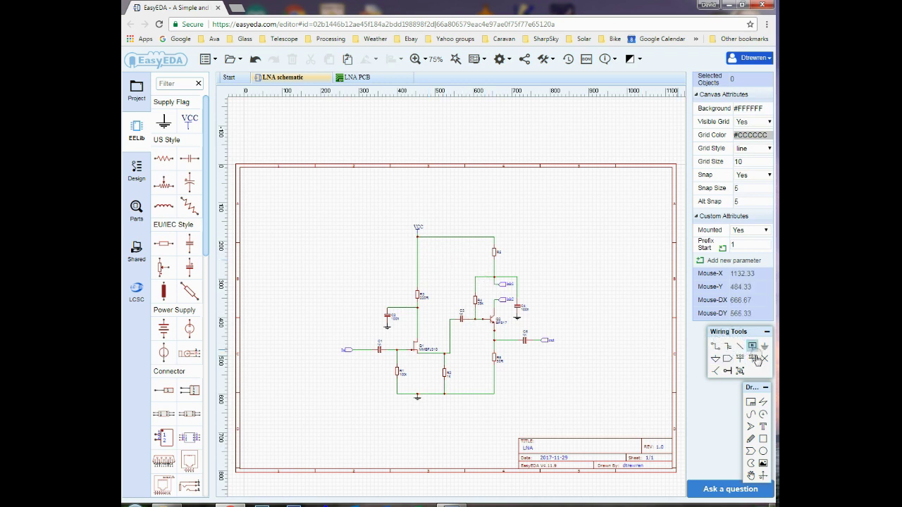
click(735, 332)
drag(703, 333, 737, 333)
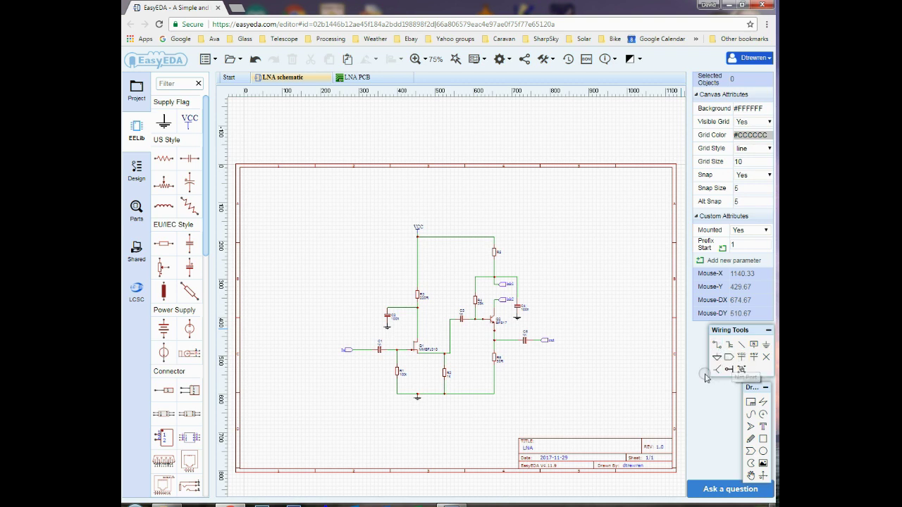
click(752, 414)
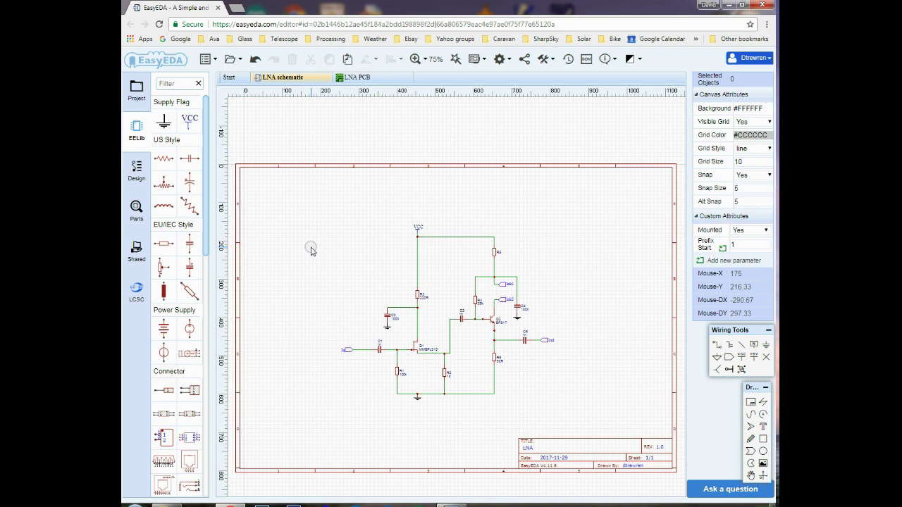
- Convert the LNA schematic project to a new PCB layout
click(477, 59)
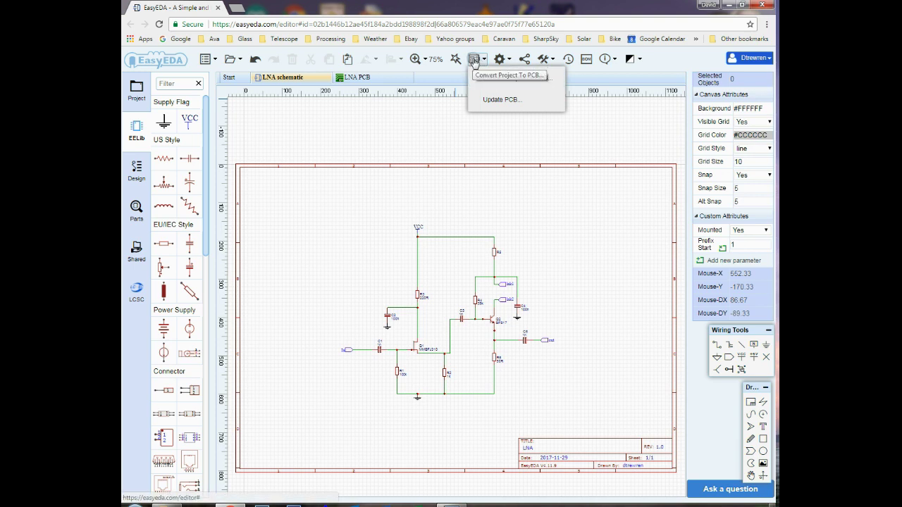
click(488, 83)
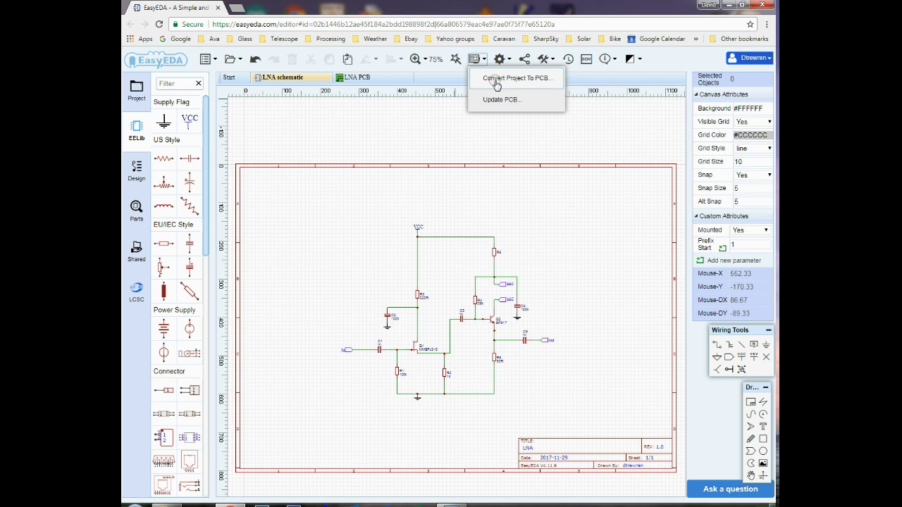
click(496, 83)
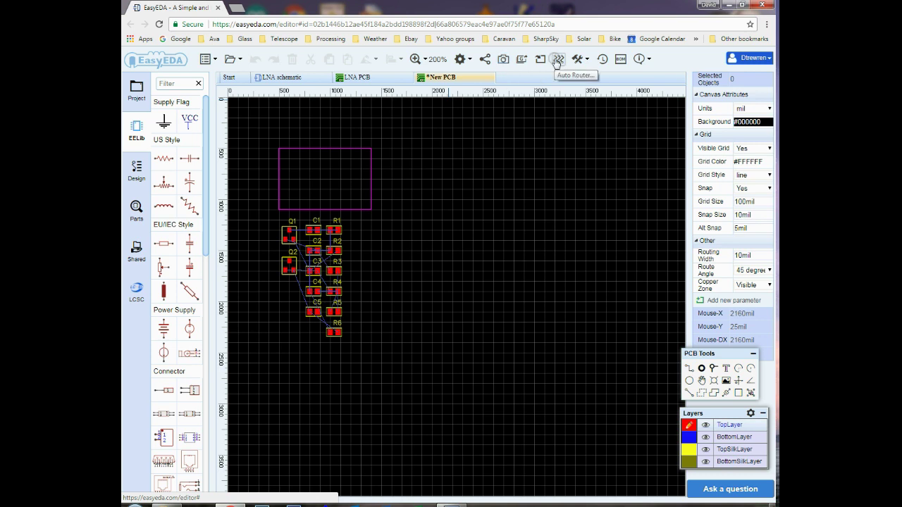
- Examine the board outline's width, height and shape options without applying any change
mouse_move(576, 62)
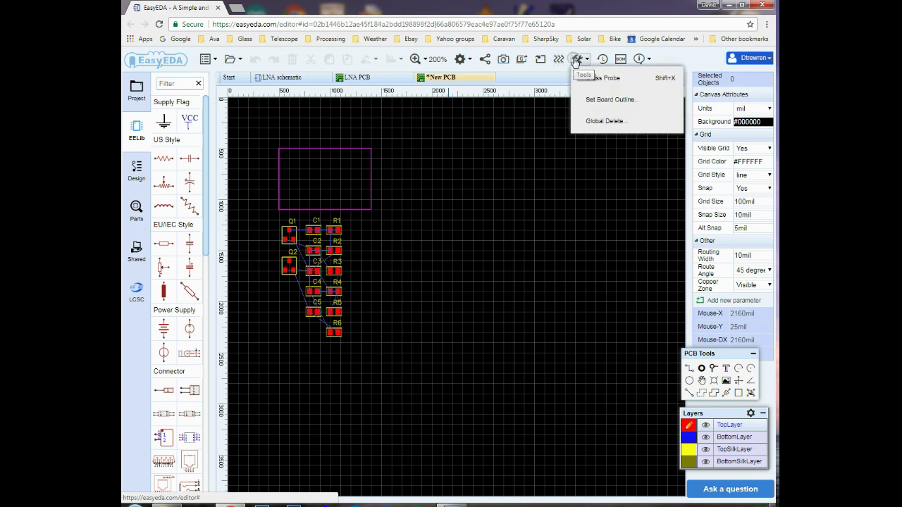
click(591, 102)
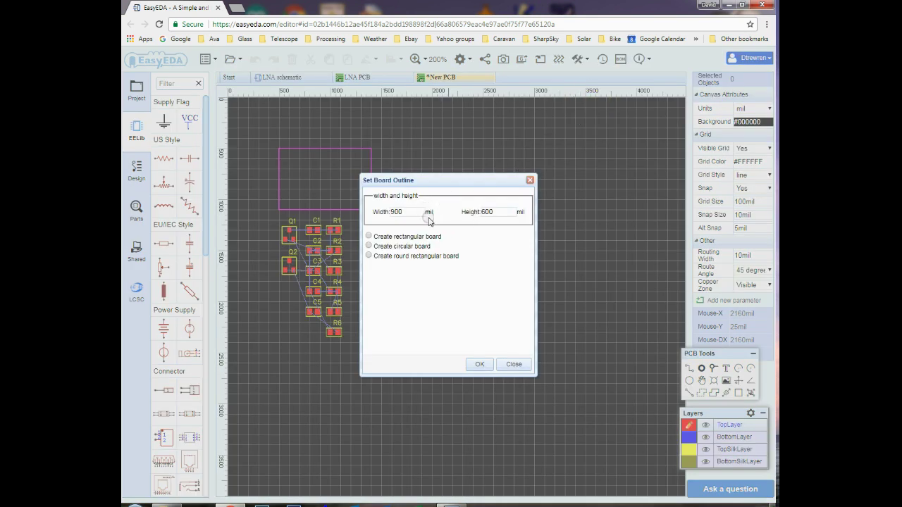
click(513, 365)
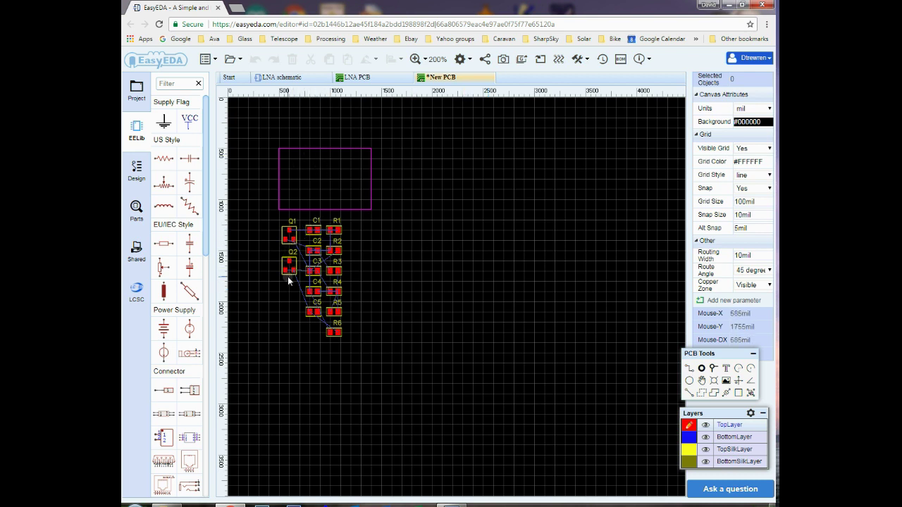
- Move R1 to the empty area at X 2530 mil, Y 1220 mil and rotate it repeatedly in 90° steps
drag(336, 232, 497, 223)
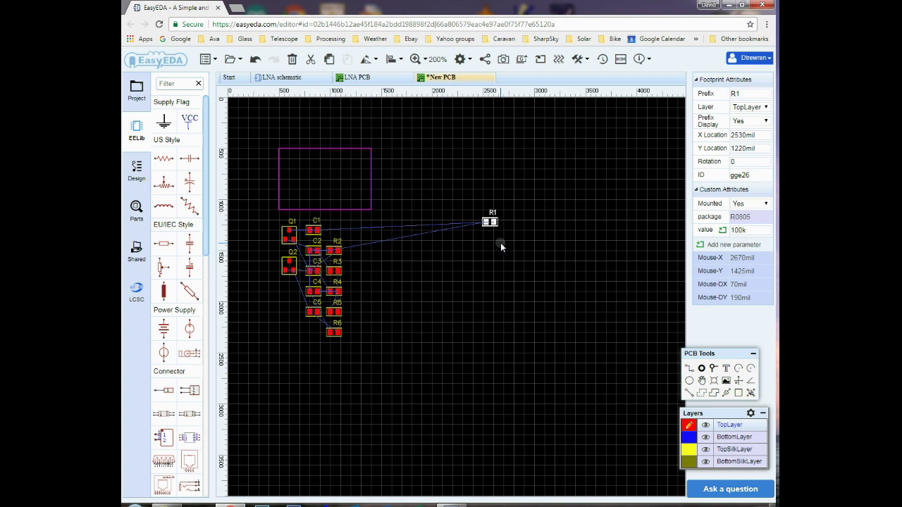
key(space)
key(space)
key(space)
key(space)
key(space)
key(space)
key(space)
key(space)
- Place R1, R2 and Q1 inside the board outline, with R2 at X 1140 mil, Y 650 mil and Q1 below and between the resistors
drag(490, 223, 309, 164)
drag(337, 253, 345, 169)
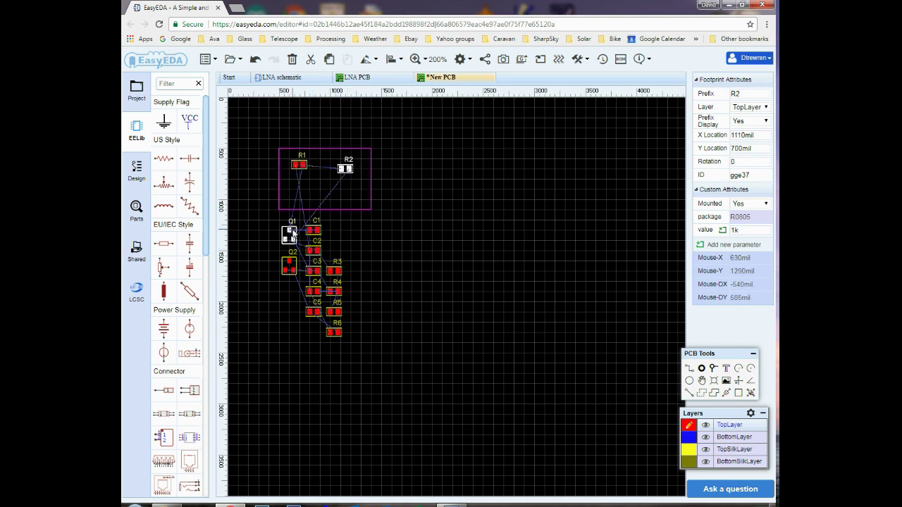
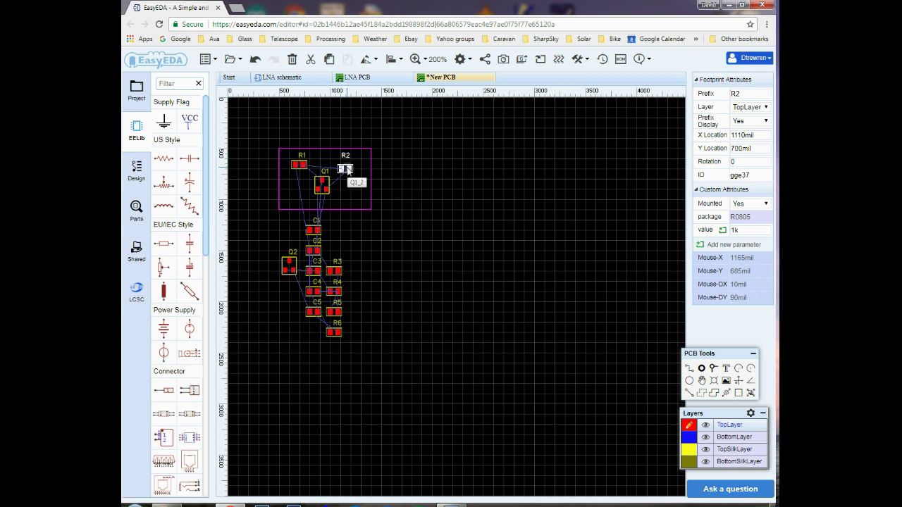
drag(347, 170, 350, 163)
- Route a top-layer track from R2's left pad to R1's right pad
scroll(315, 164, up, 3)
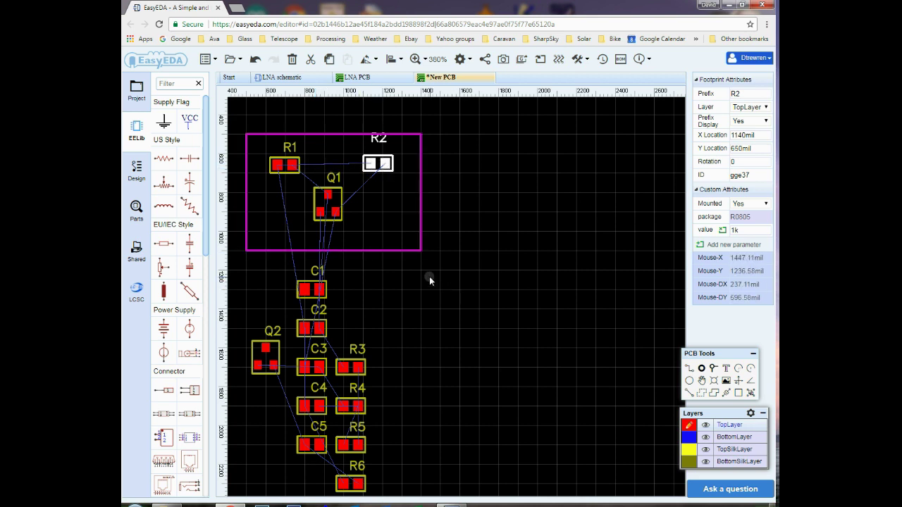
click(689, 368)
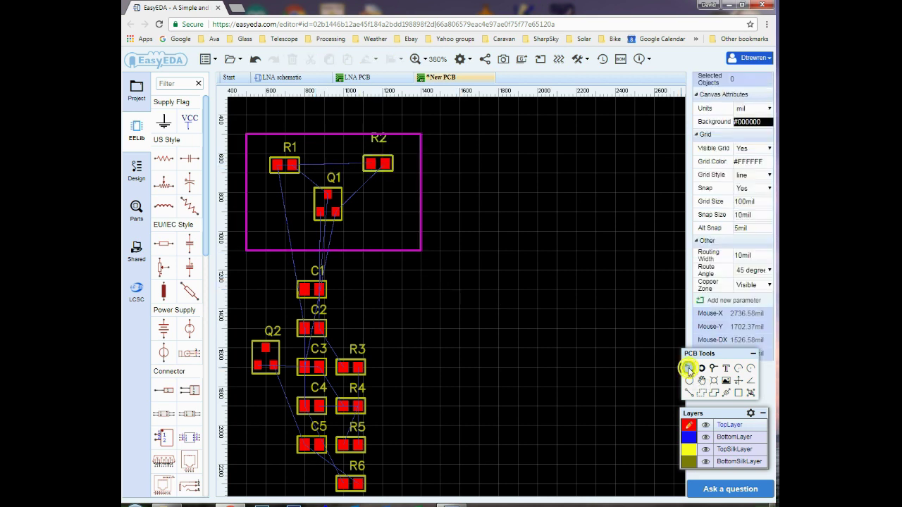
click(372, 165)
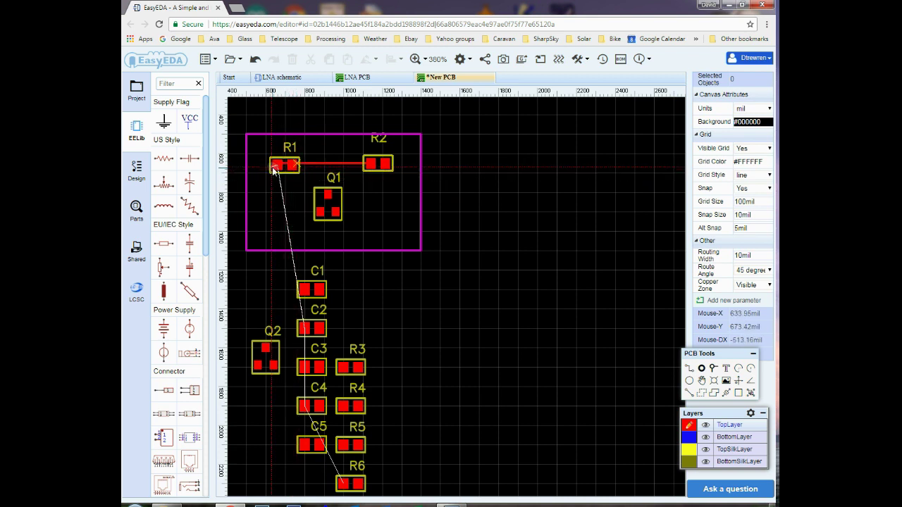
click(294, 167)
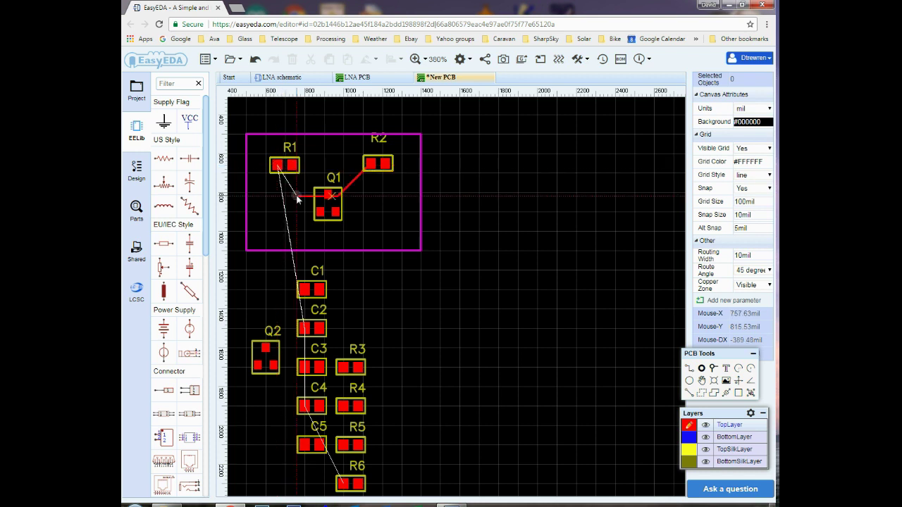
click(279, 167)
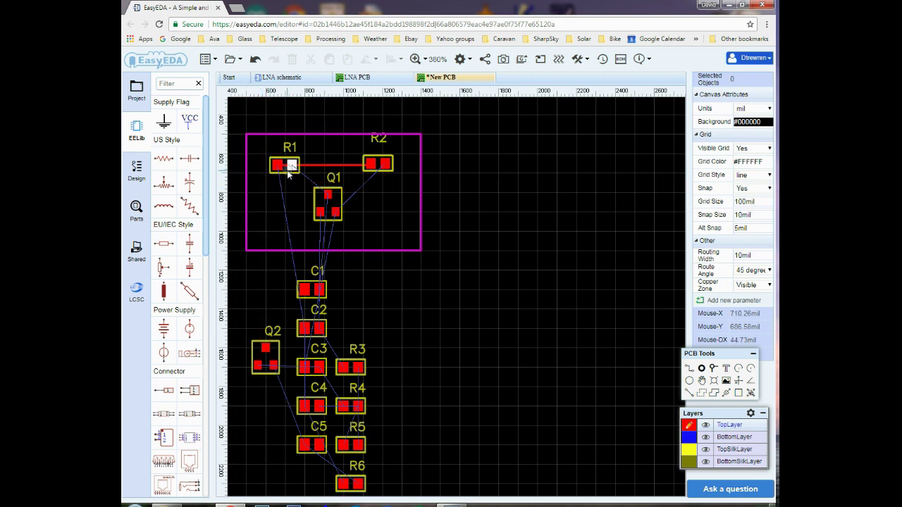
- Rotate R1 by 180° and move it to X 730 mil, Y 620 mil
click(289, 169)
key(space)
key(space)
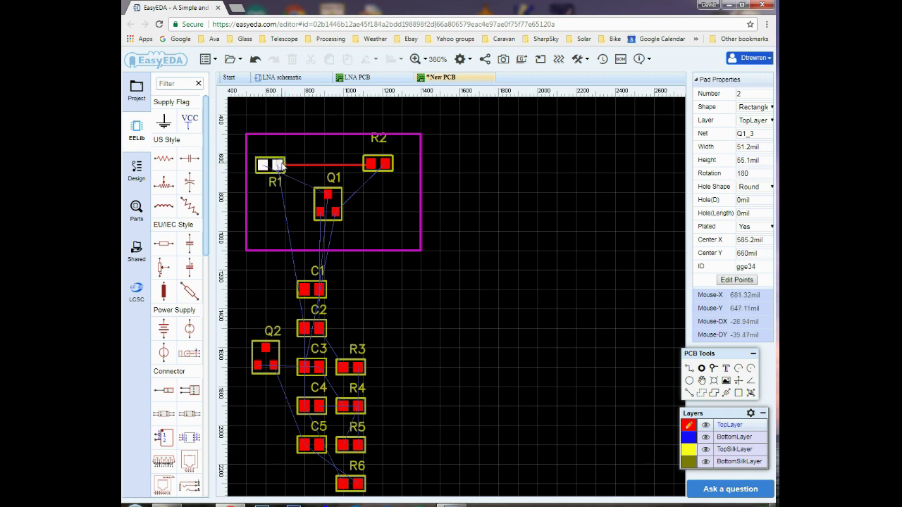
mouse_move(282, 166)
mouse_down()
mouse_move(310, 140)
mouse_move(329, 152)
mouse_move(289, 148)
mouse_move(313, 145)
mouse_move(289, 150)
mouse_move(293, 157)
mouse_up()
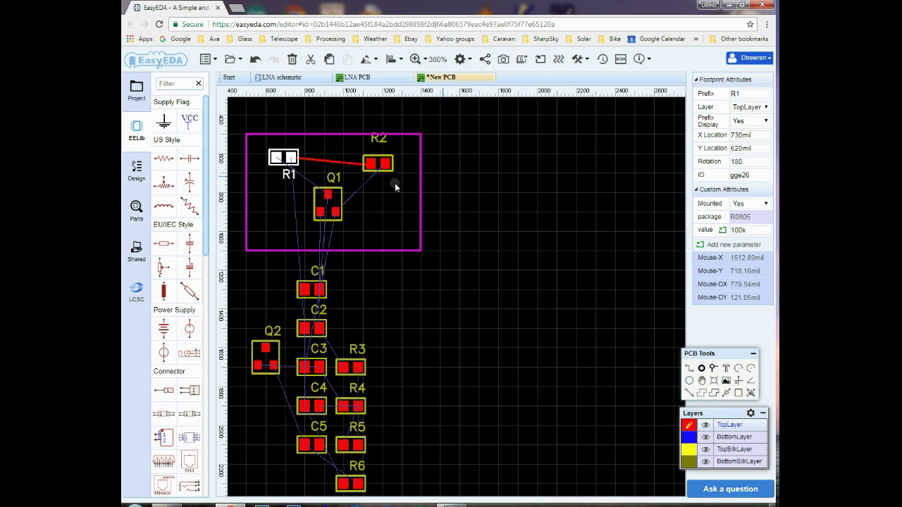
- Close the new PCB and return to the finished LNA PCB layout
scroll(422, 356, down, 1)
scroll(423, 356, up, 1)
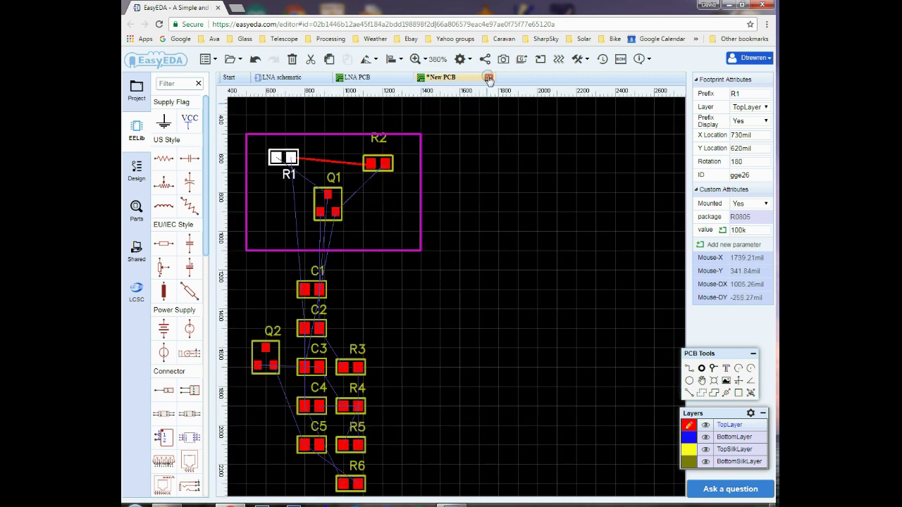
click(488, 78)
click(472, 295)
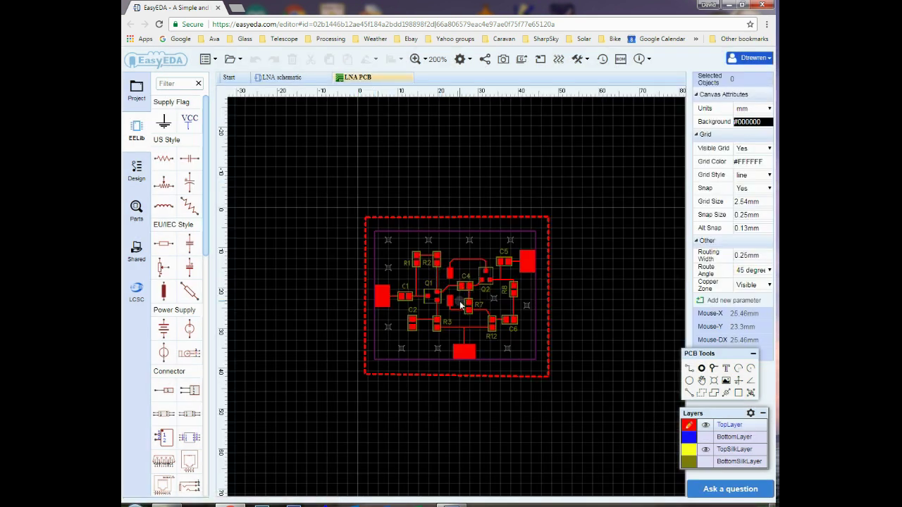
- Set the fill style of the top-layer GND copper area around the board to Solid
scroll(460, 305, up, 1)
scroll(460, 304, up, 1)
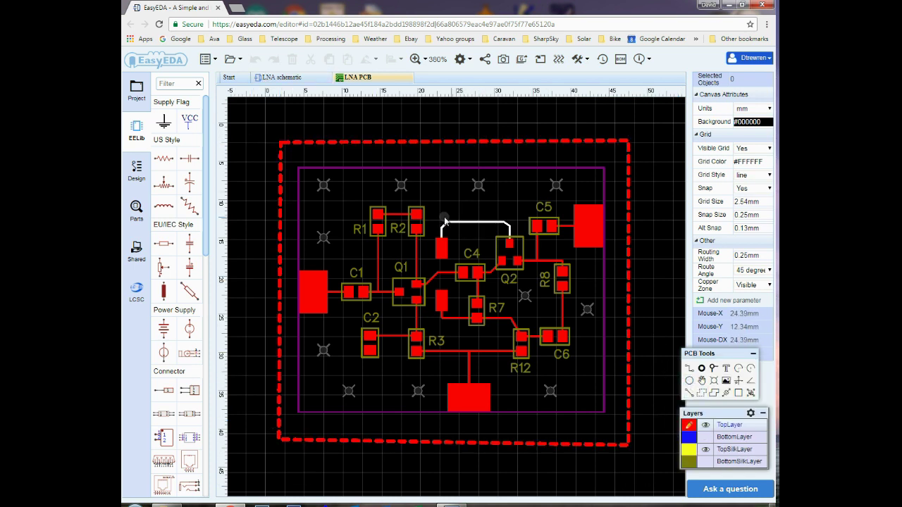
click(517, 145)
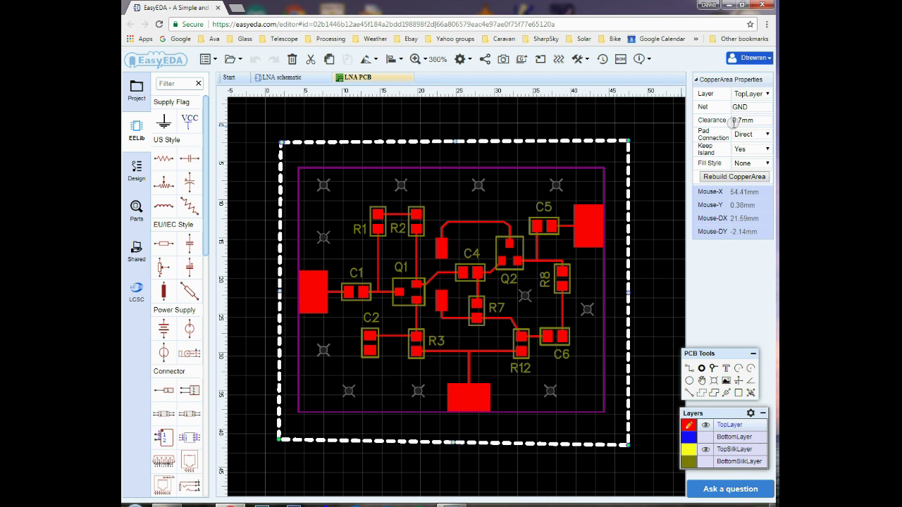
click(742, 163)
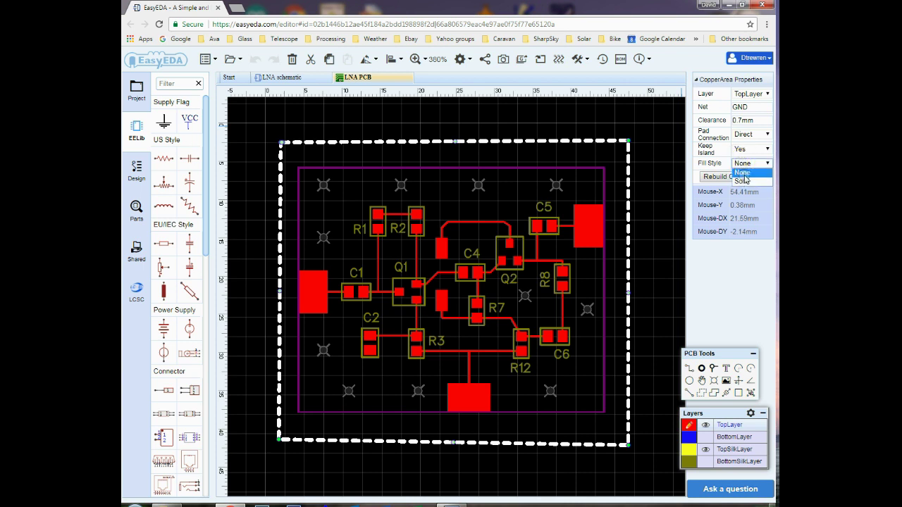
click(743, 182)
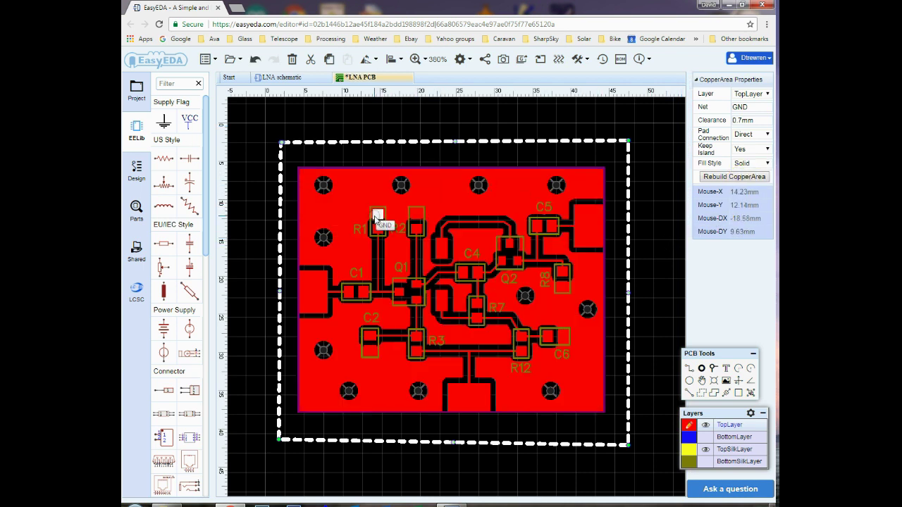
- Examine the solid ground fill around the pads and tracks, including the clearance along the track to Q2
scroll(377, 216, up, 2)
scroll(376, 218, up, 1)
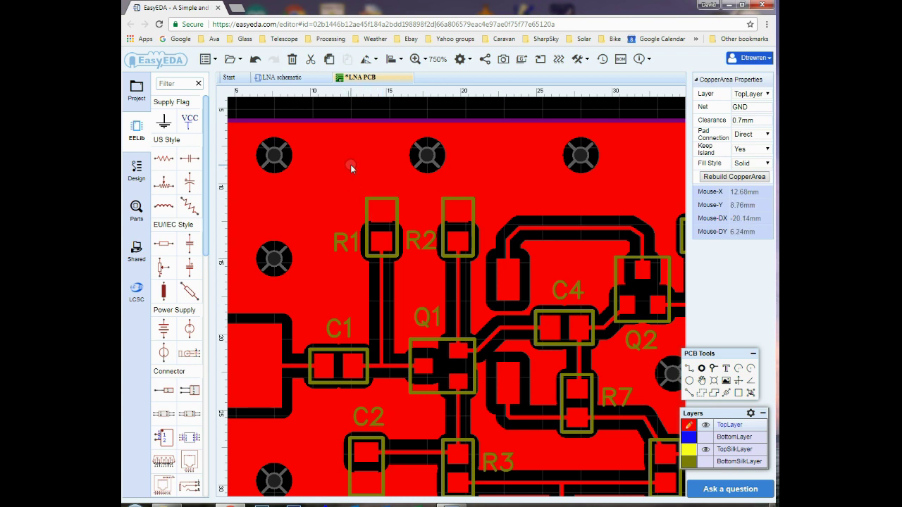
scroll(351, 164, down, 2)
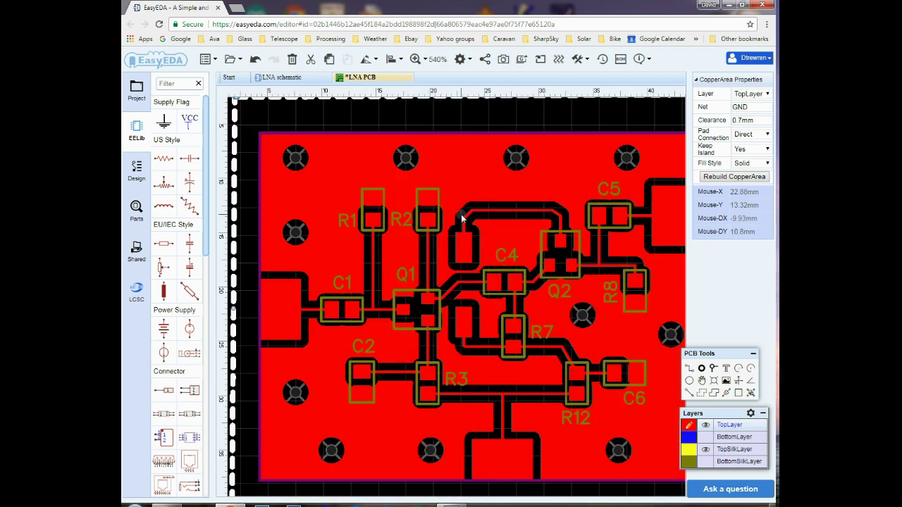
click(514, 210)
scroll(487, 194, down, 1)
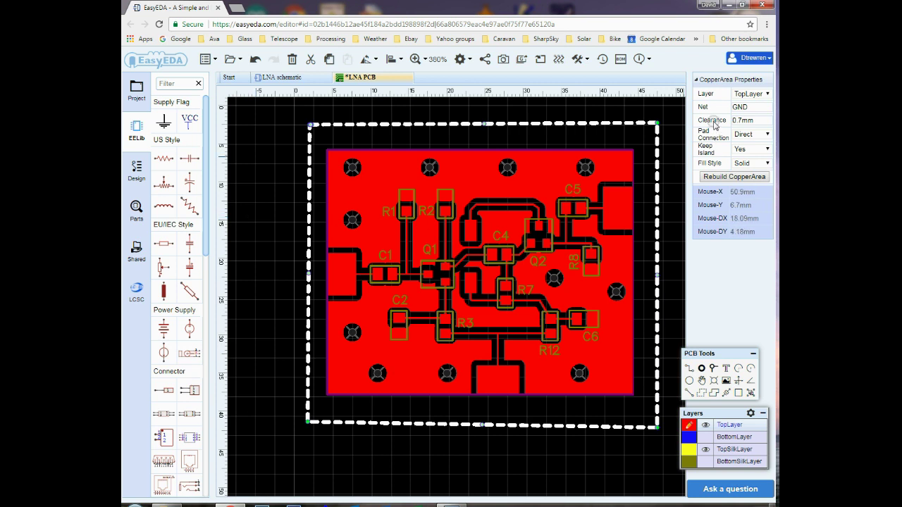
- Try the copper area with Keep Island set to No and restore the option to Yes
click(743, 150)
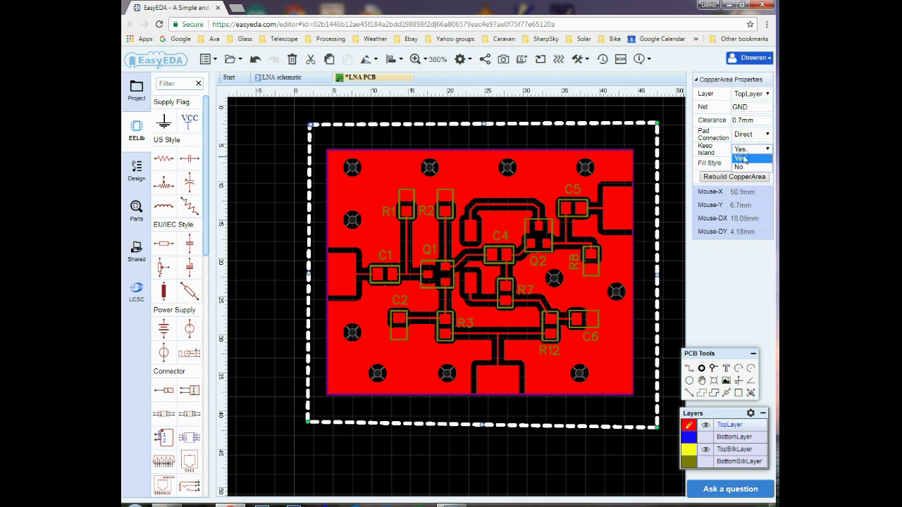
click(743, 171)
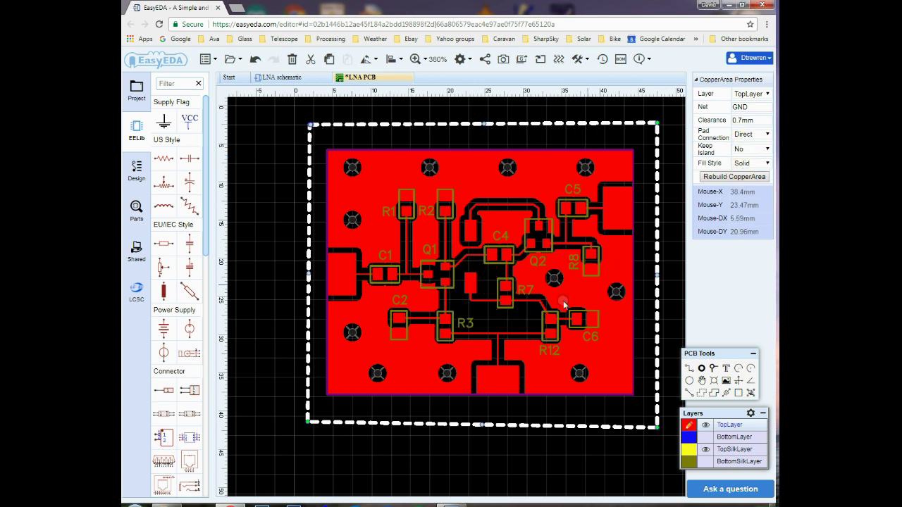
click(740, 150)
click(739, 156)
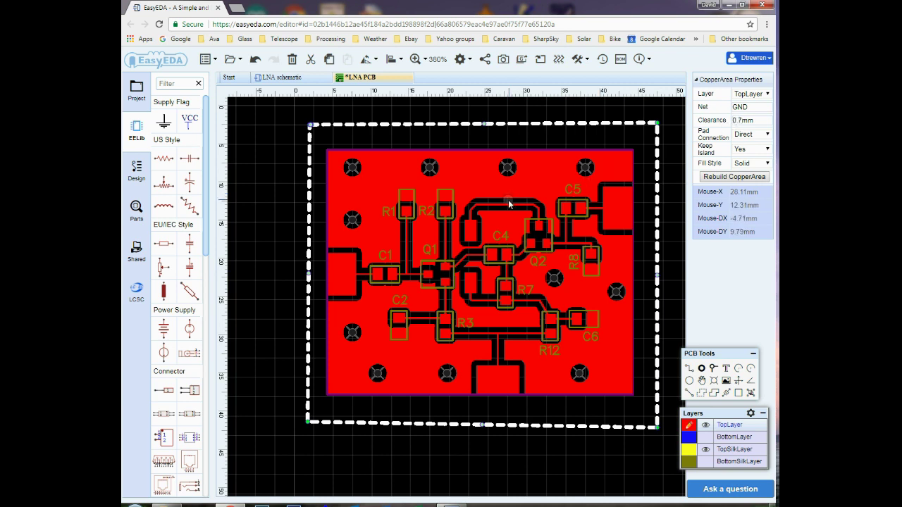
- Inspect the LNK2 track above C4 and Q2 and the copper clearance around it at 1400% zoom
scroll(508, 200, up, 2)
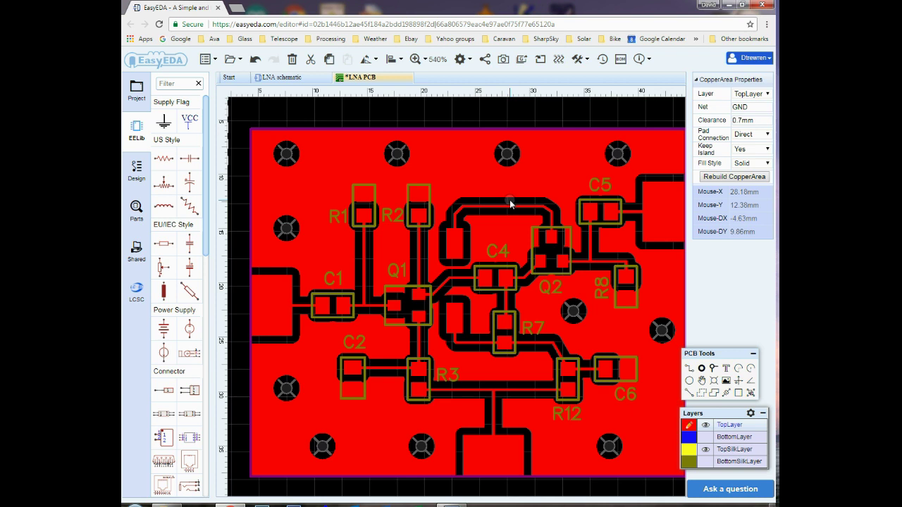
scroll(509, 201, up, 3)
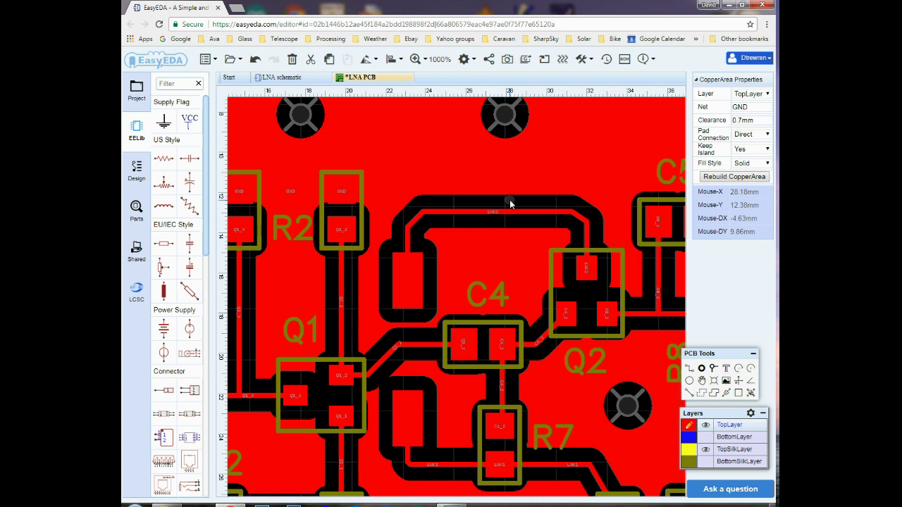
scroll(511, 205, up, 2)
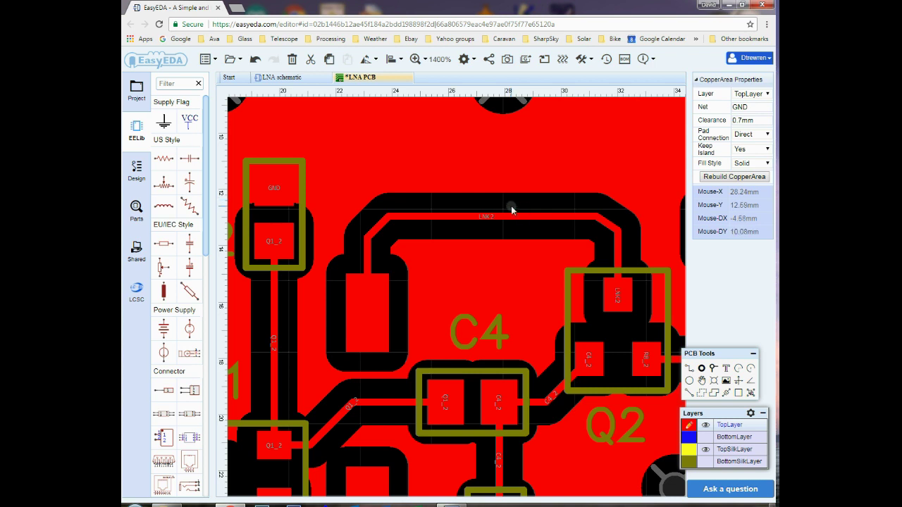
- Examine the copper clearance around the LNK2 track above C4 and the ground fill across the whole board
scroll(494, 201, up, 2)
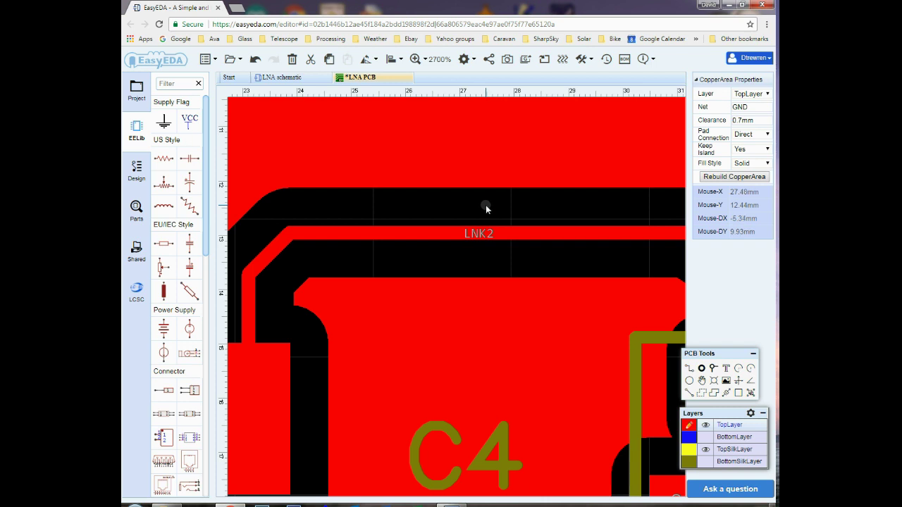
scroll(486, 205, down, 2)
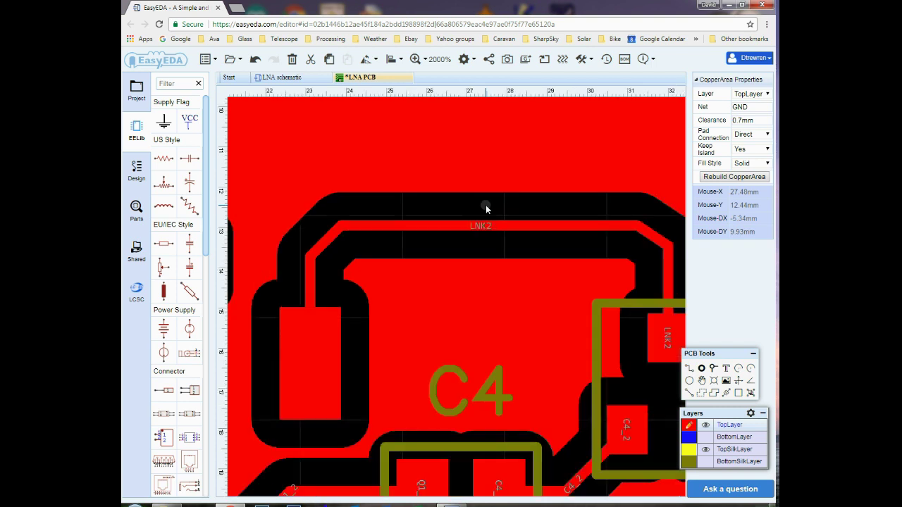
scroll(486, 205, down, 2)
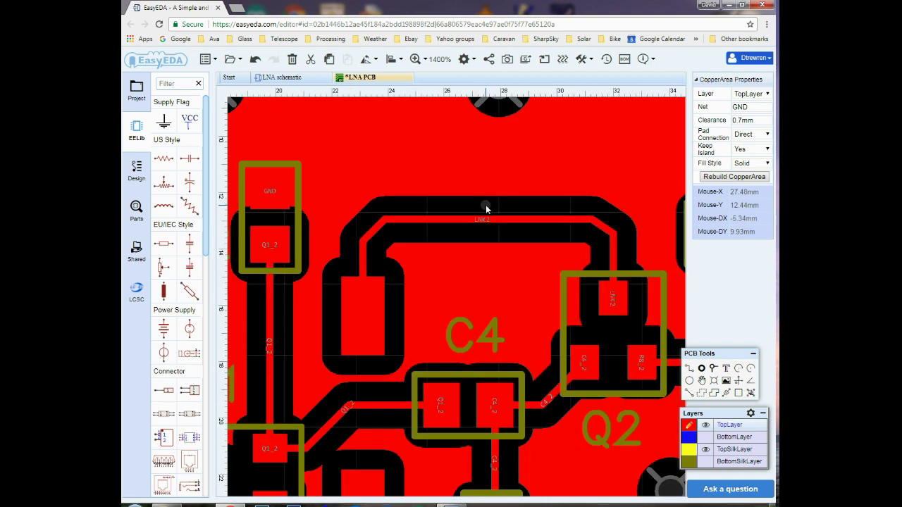
scroll(486, 208, down, 2)
scroll(486, 208, down, 2)
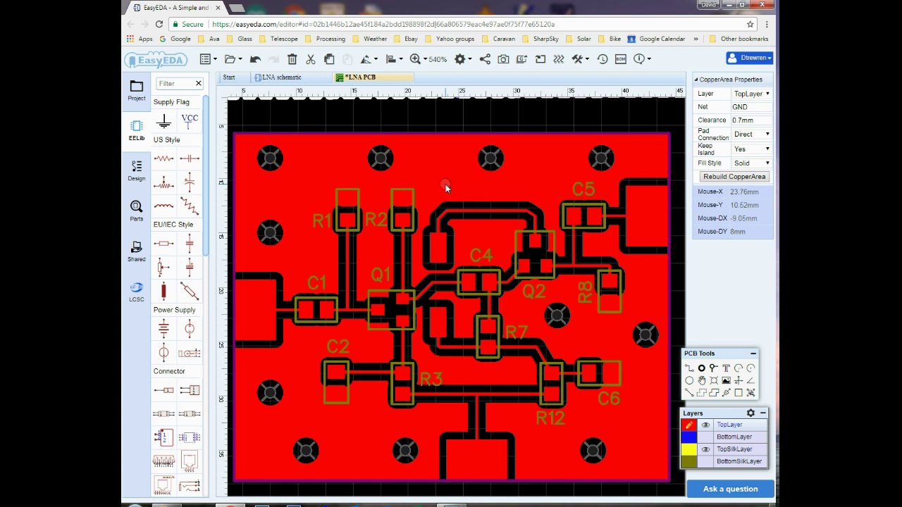
scroll(445, 184, down, 2)
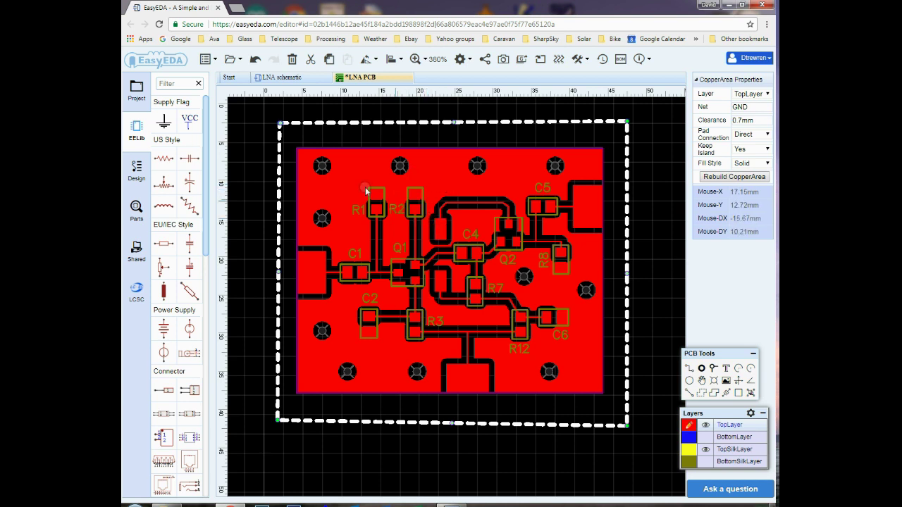
- Locate the Gerber output command for the board
click(229, 60)
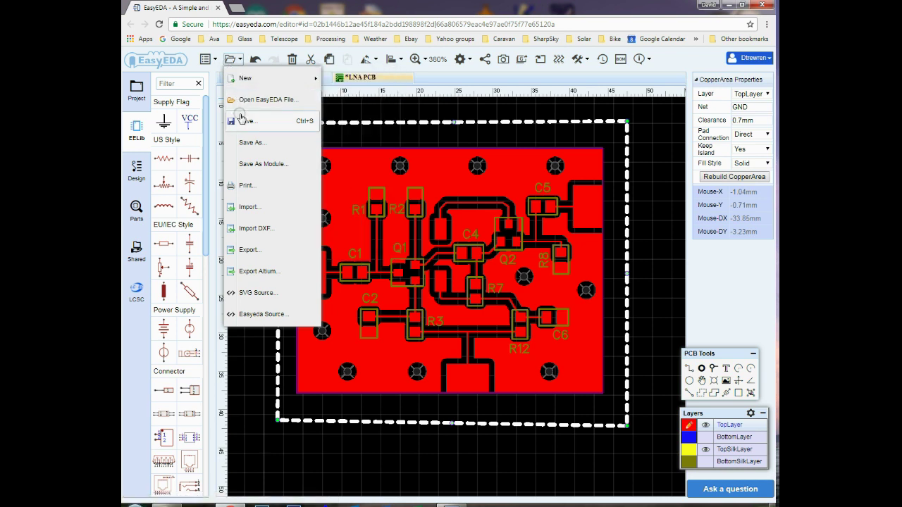
click(205, 60)
mouse_move(224, 165)
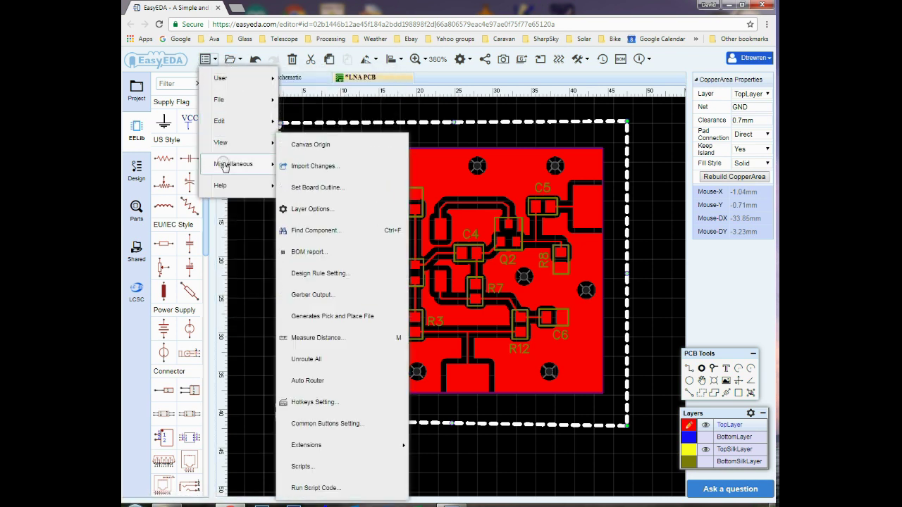
click(317, 298)
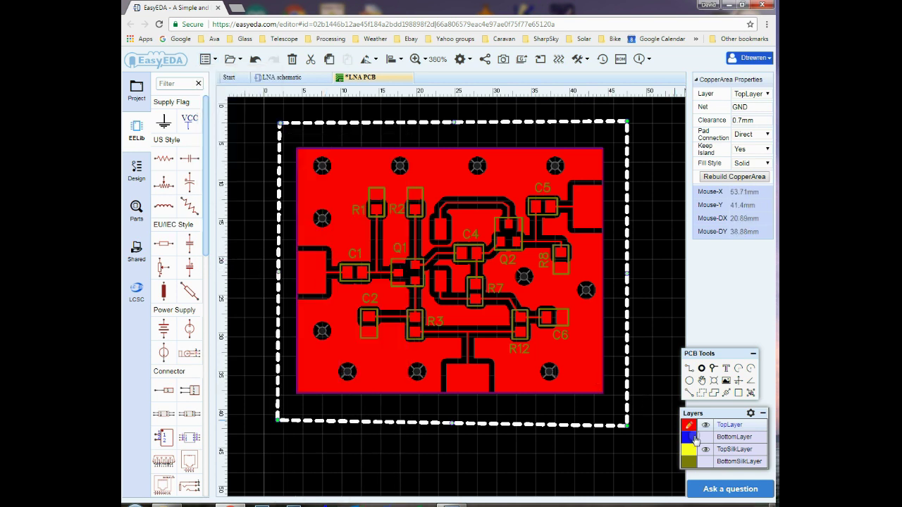
- Temporarily show the Ratlines layer to examine the connection lines between R2 and R8 and between R1 and C2, ending with the layer hidden
mouse_move(696, 440)
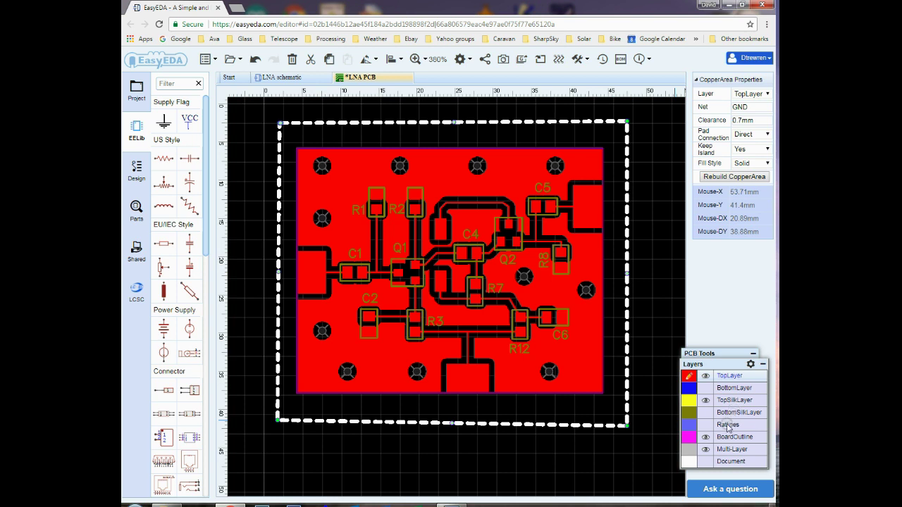
click(707, 425)
click(593, 332)
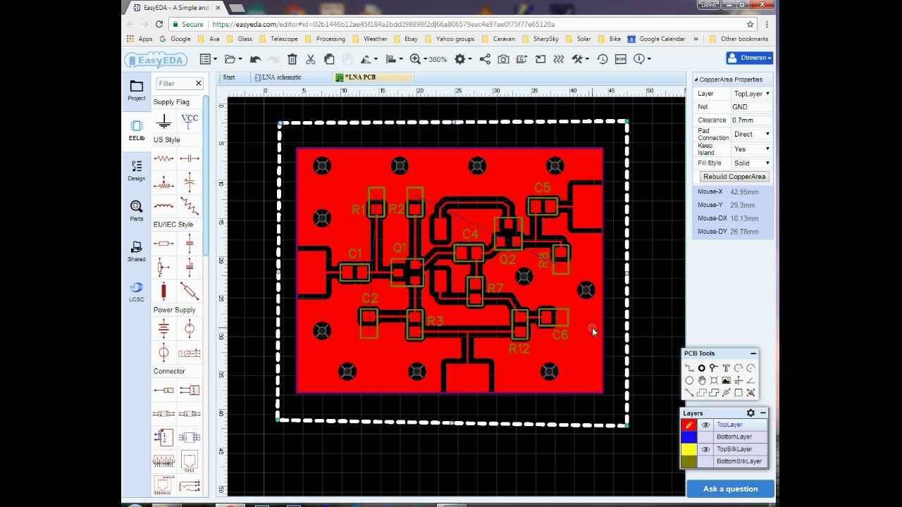
scroll(523, 277, up, 1)
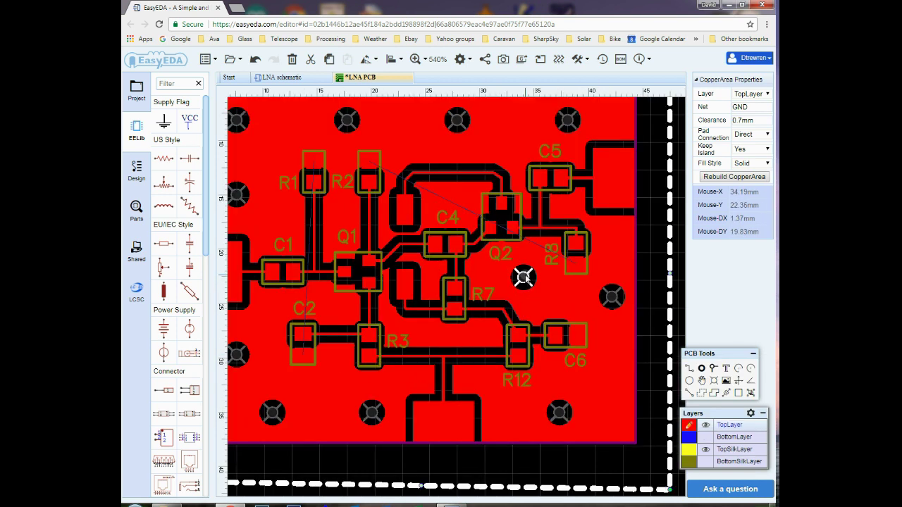
click(545, 269)
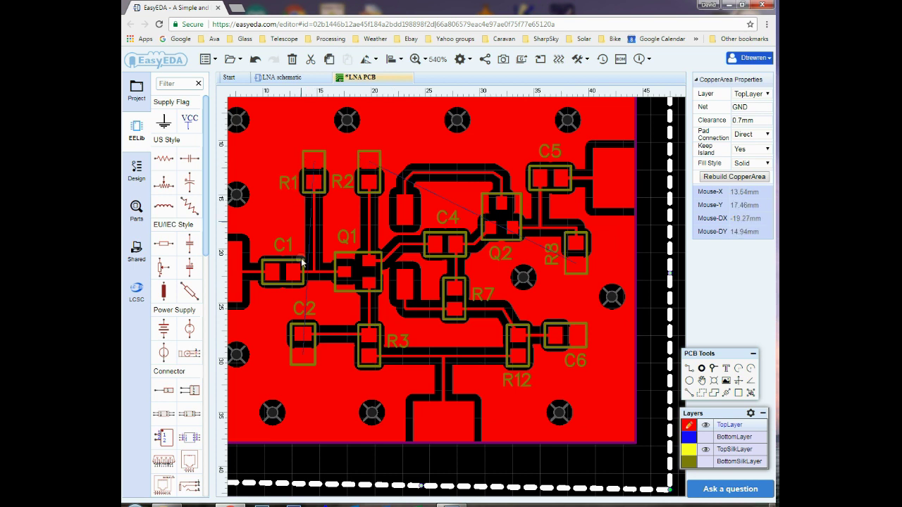
click(534, 253)
click(705, 425)
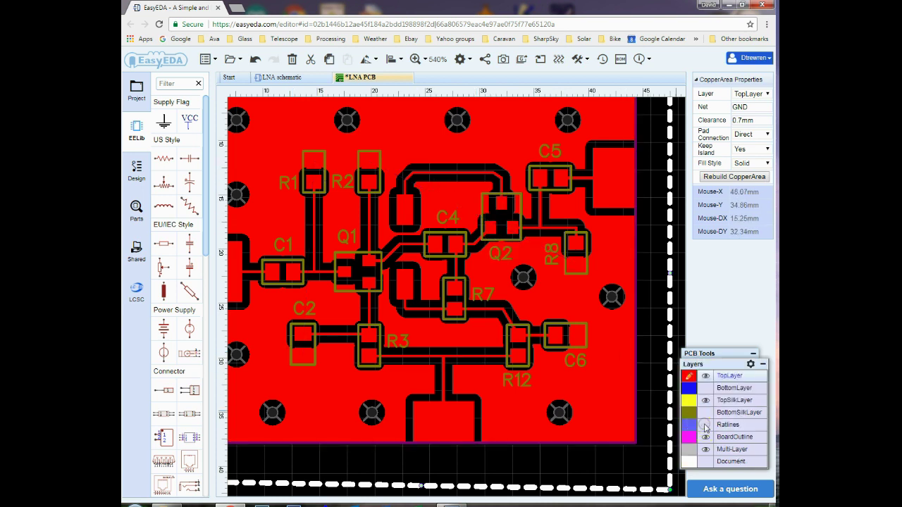
scroll(581, 355, down, 2)
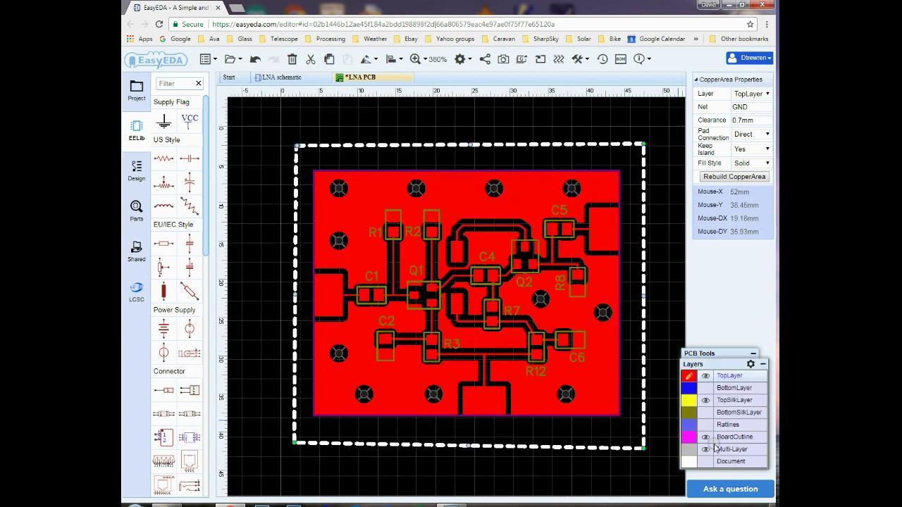